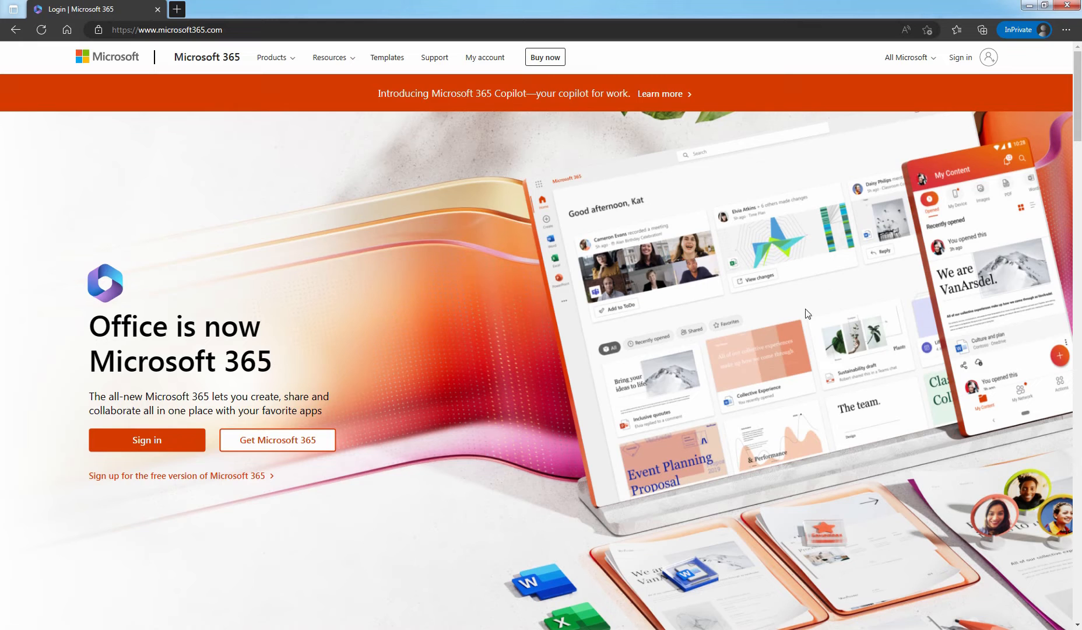
Step: Sign in to Microsoft 365 as the test user with account name, password and pasted verification code, choosing to stay signed in
{"action": "left_click", "coordinate": [961, 57]}
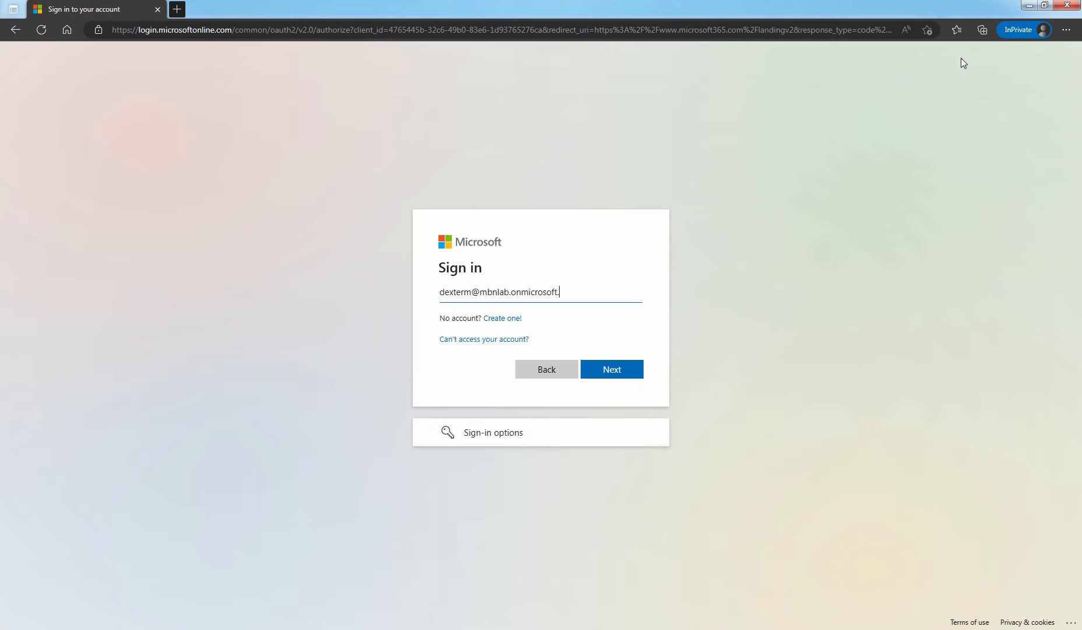
{"action": "type", "text": "com"}
{"action": "key", "text": "Return"}
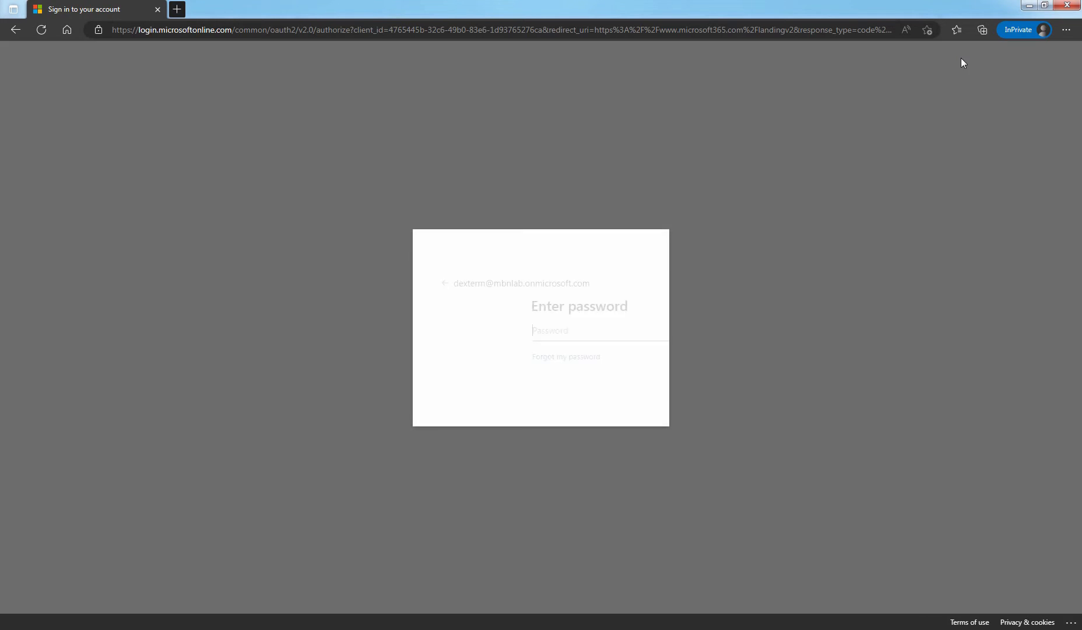
{"action": "type", "text": "********"}
{"action": "left_click", "coordinate": [611, 394]}
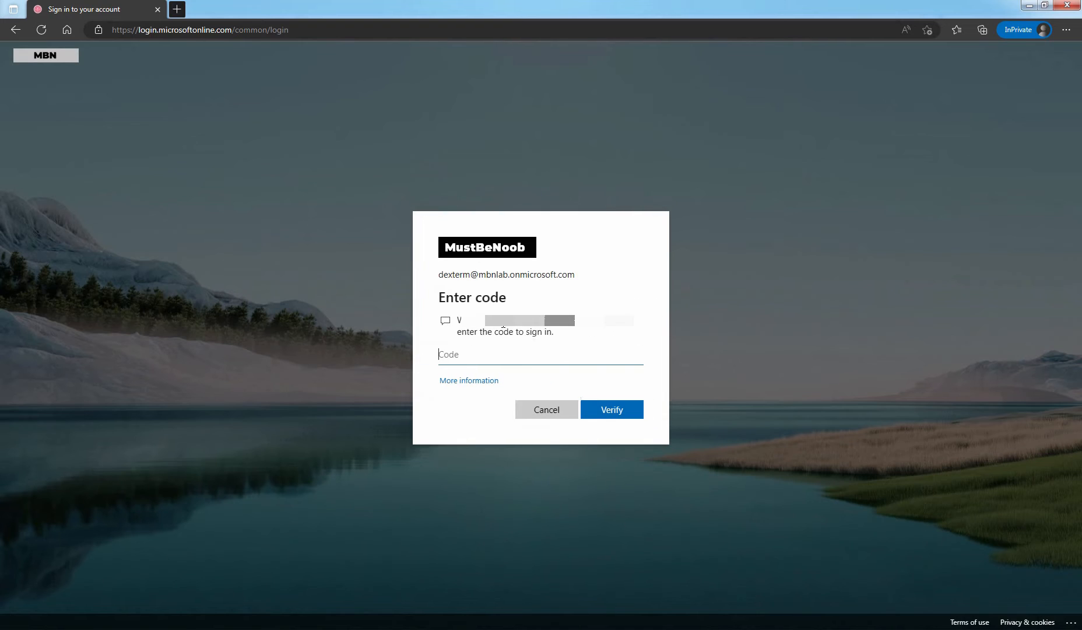
{"action": "left_click", "coordinate": [616, 410]}
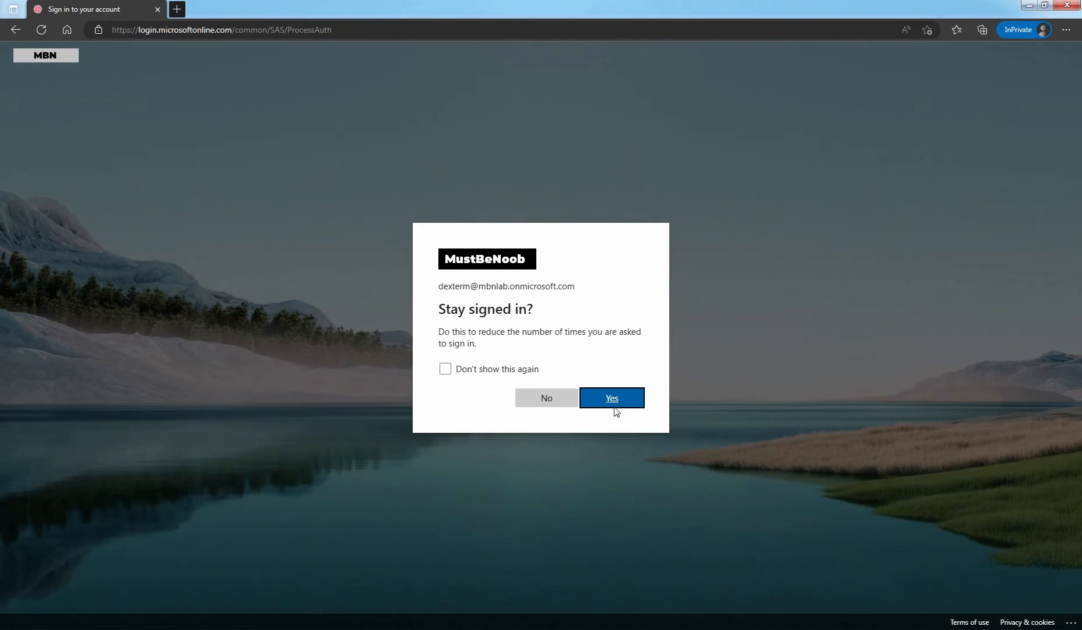
{"action": "left_click", "coordinate": [609, 398]}
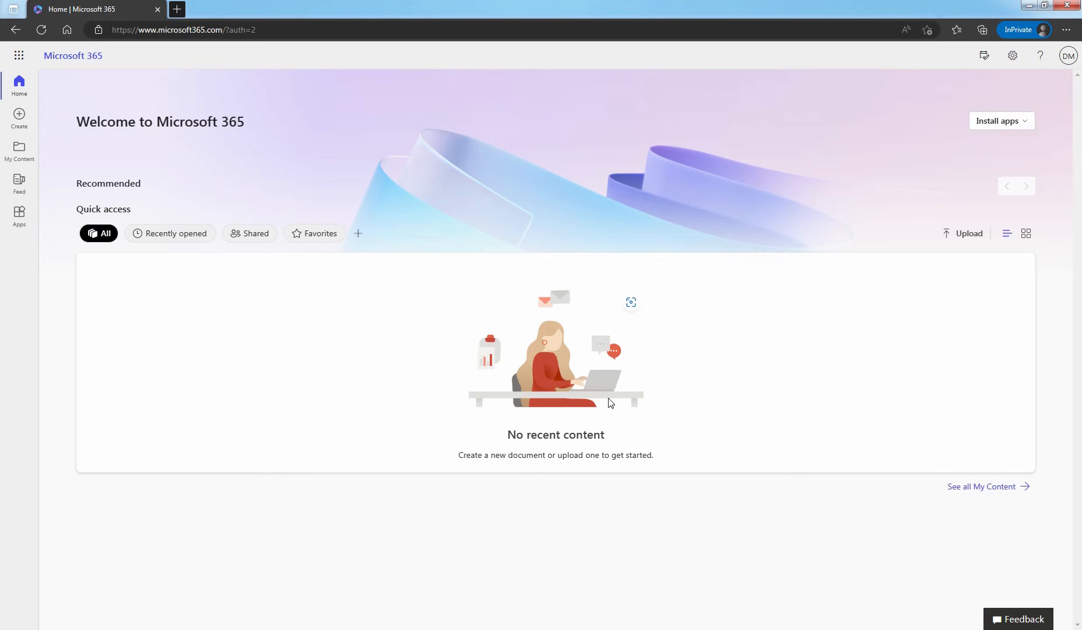
{"action": "left_click", "coordinate": [1069, 60]}
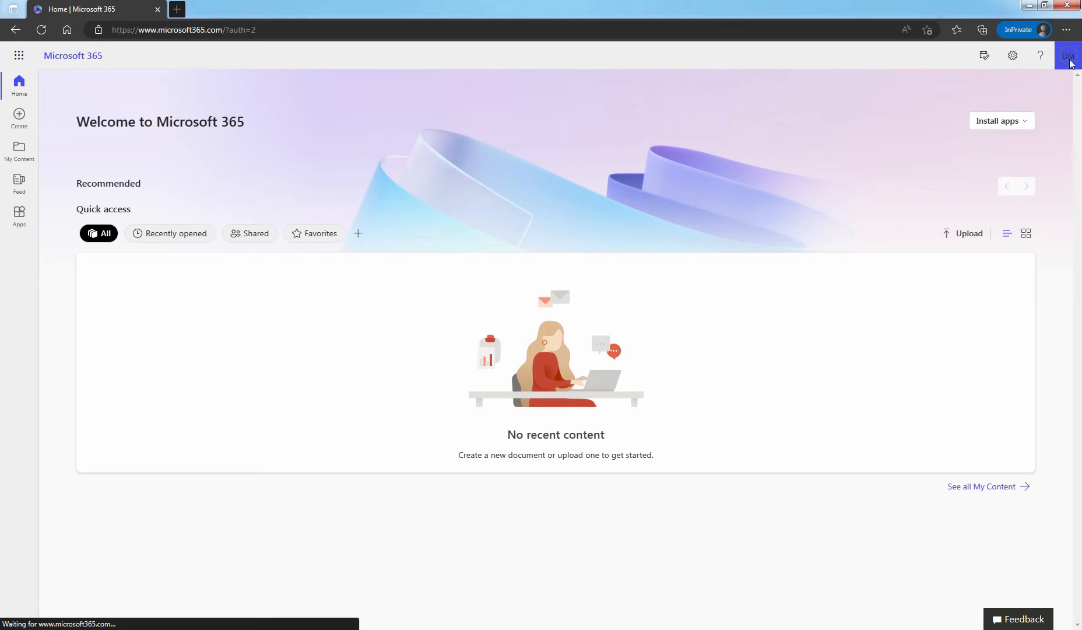
Step: Sign the test user out of Microsoft 365 and close the InPrivate window
{"action": "left_click", "coordinate": [1056, 84]}
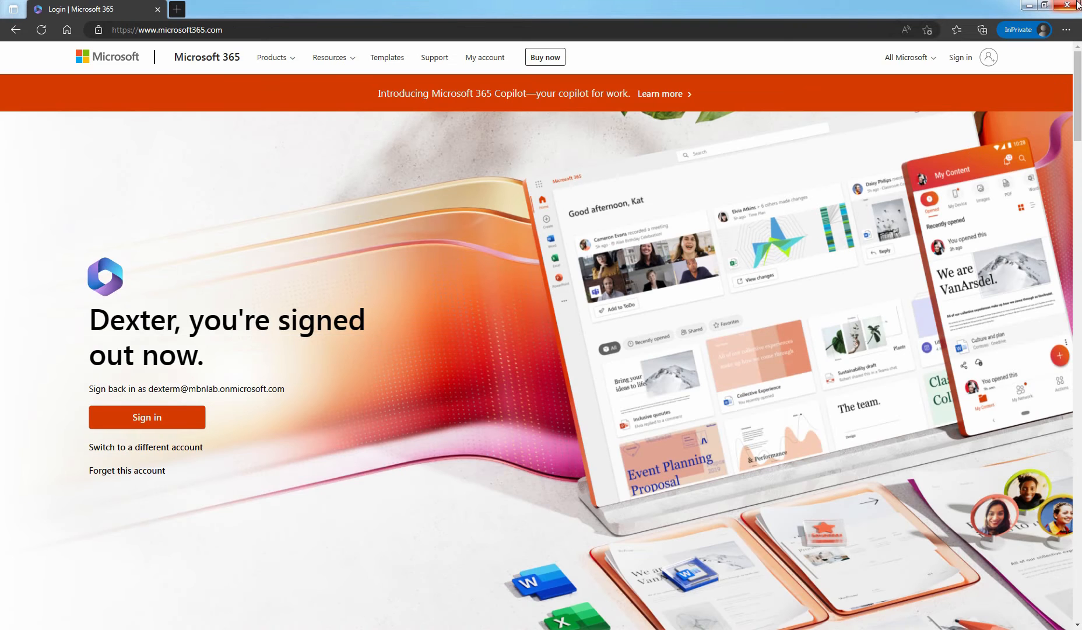
{"action": "left_click", "coordinate": [1065, 10]}
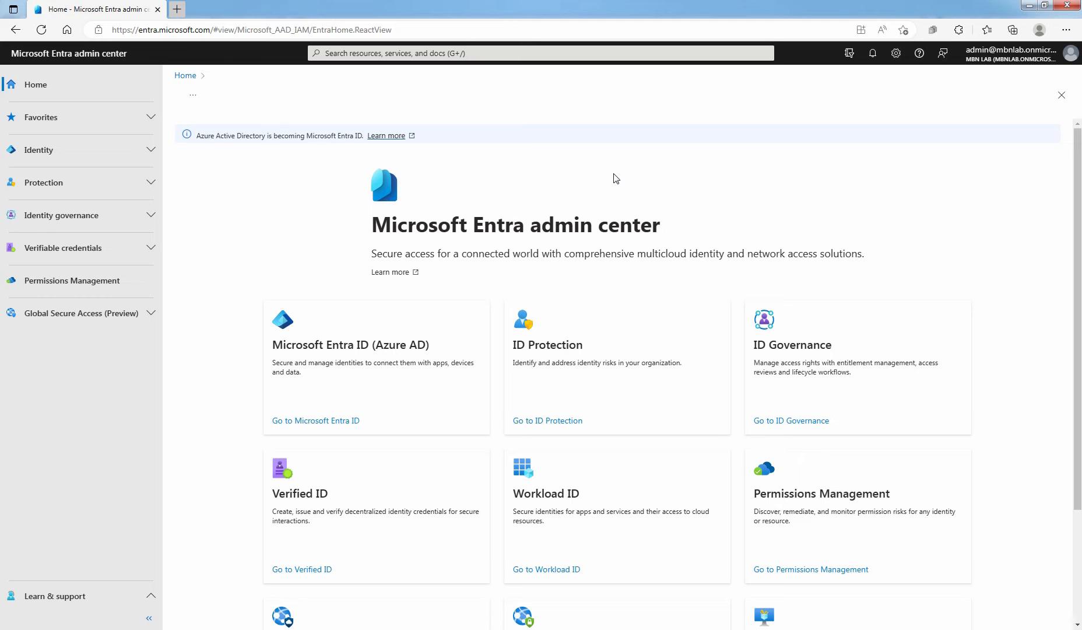
Step: Go to Protection > Conditional Access and start a new policy
{"action": "left_click", "coordinate": [101, 185]}
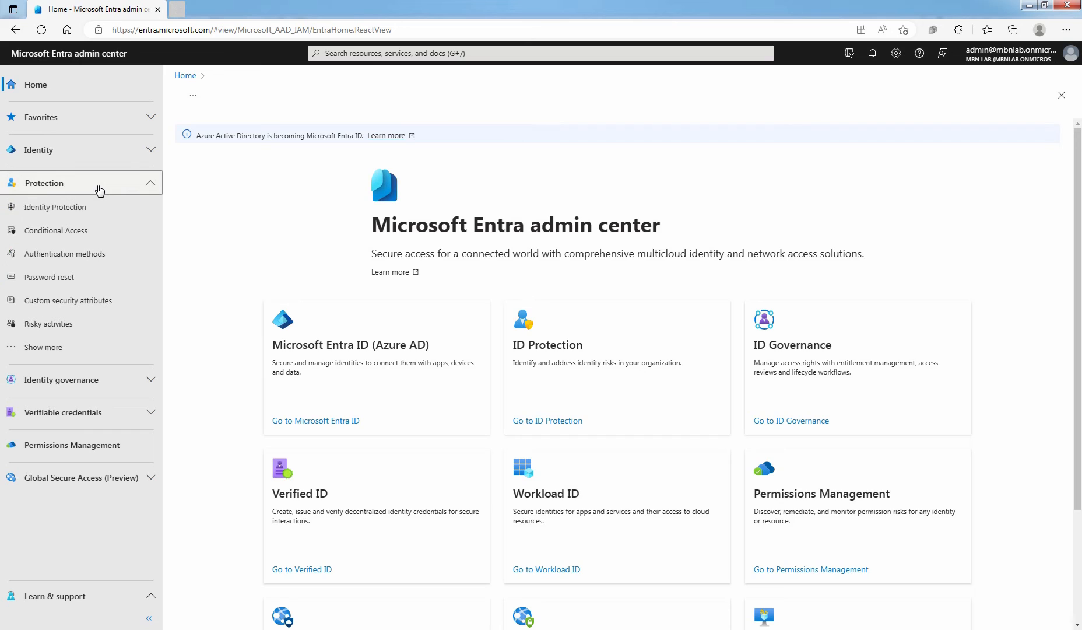
{"action": "left_click", "coordinate": [61, 233]}
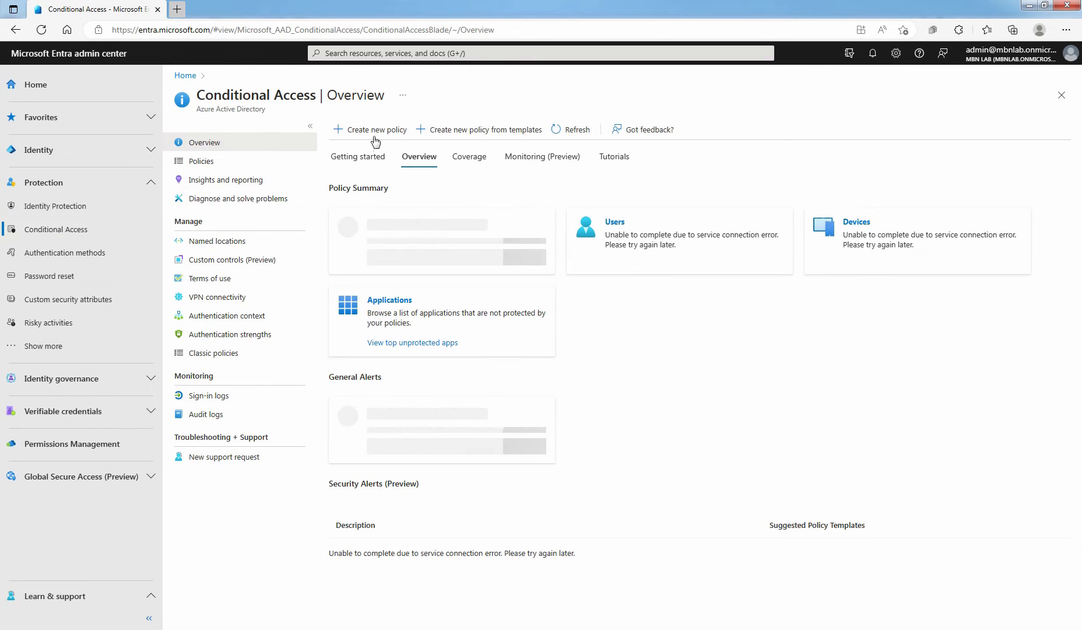
{"action": "left_click", "coordinate": [375, 139]}
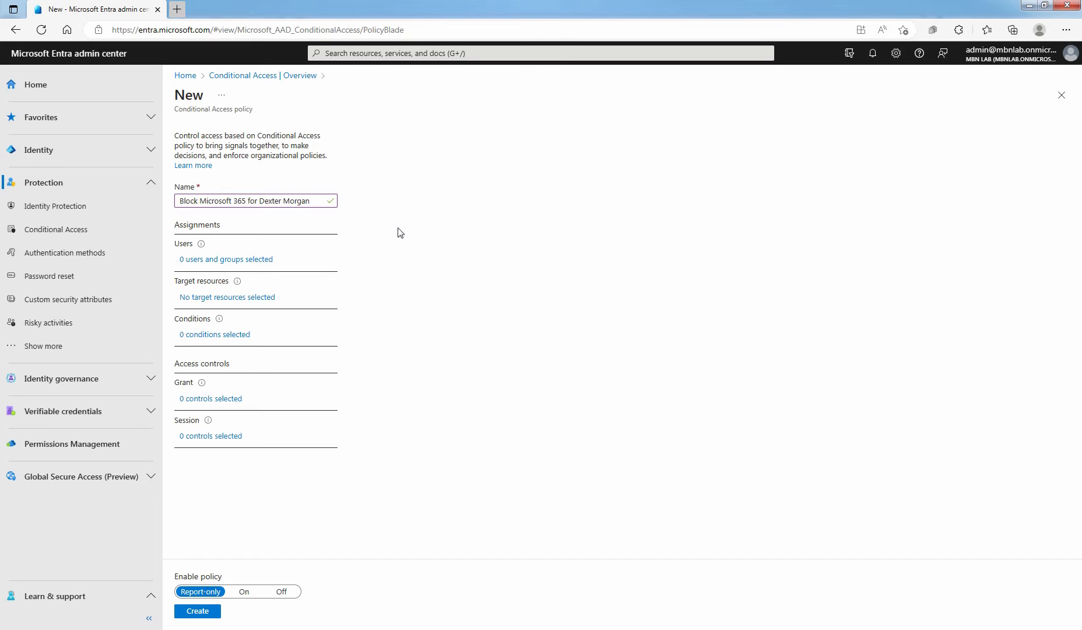
Step: Assign the policy to only the test user through Select users and groups
{"action": "left_click", "coordinate": [229, 261]}
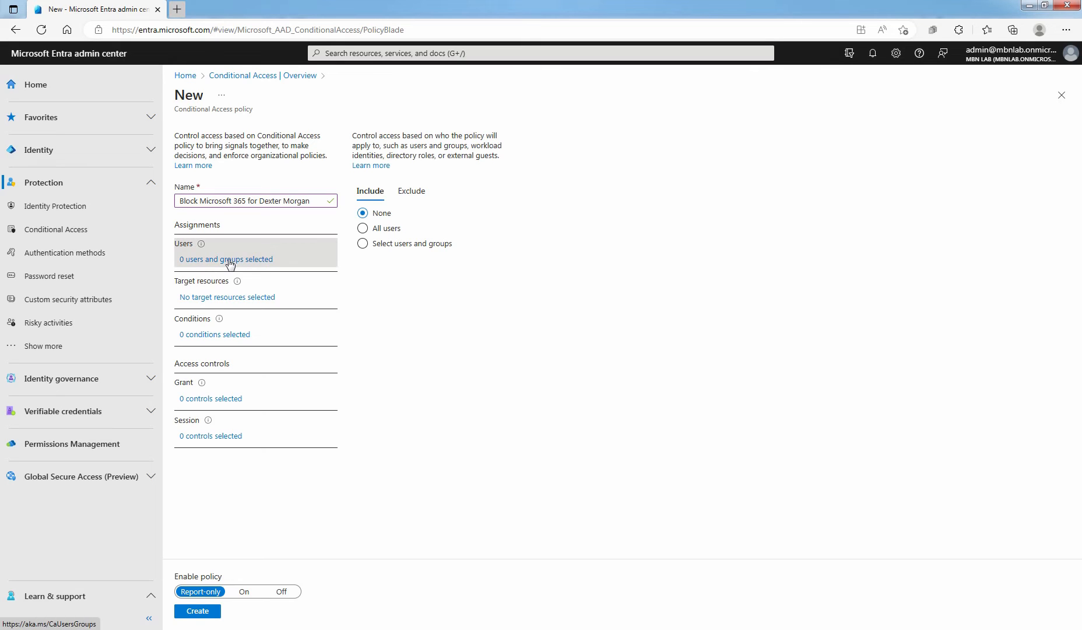
{"action": "left_click", "coordinate": [363, 243]}
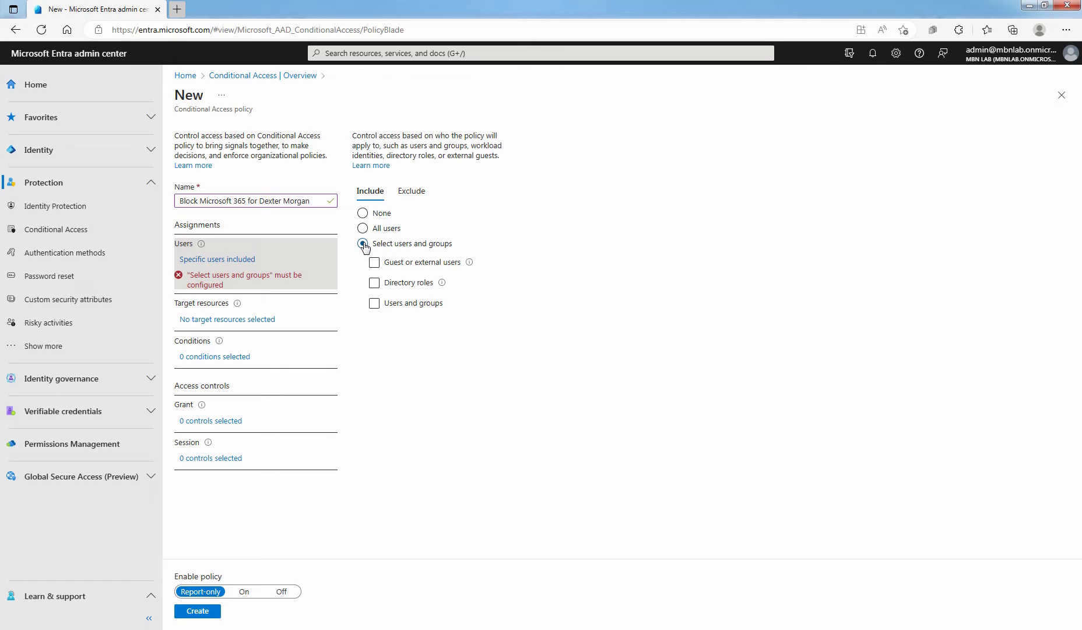
{"action": "left_click", "coordinate": [374, 303]}
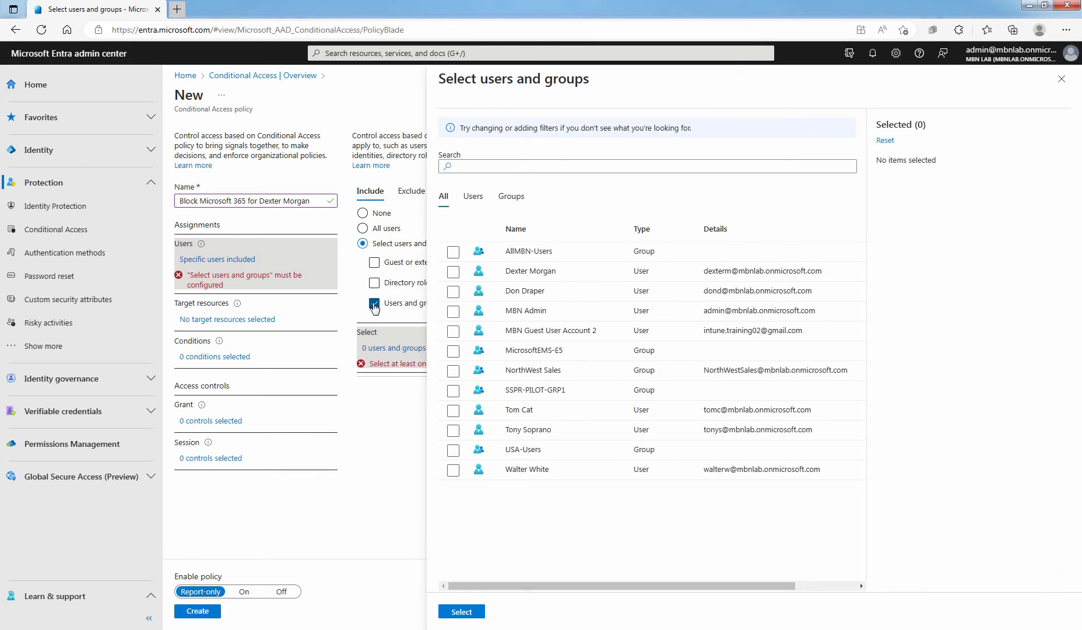
{"action": "left_click", "coordinate": [453, 272]}
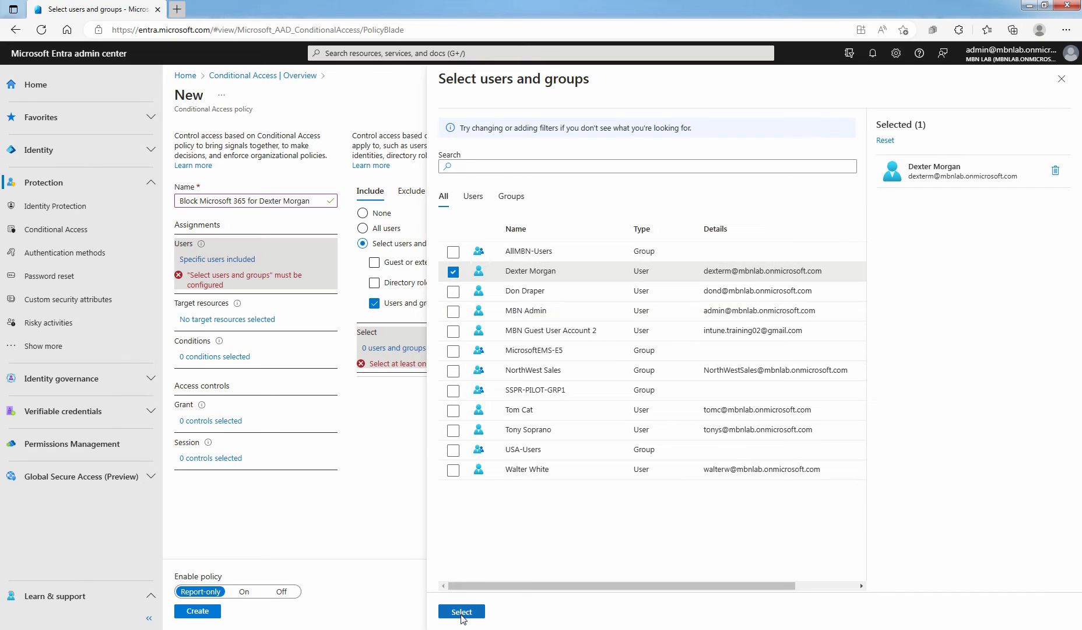
{"action": "left_click", "coordinate": [461, 611]}
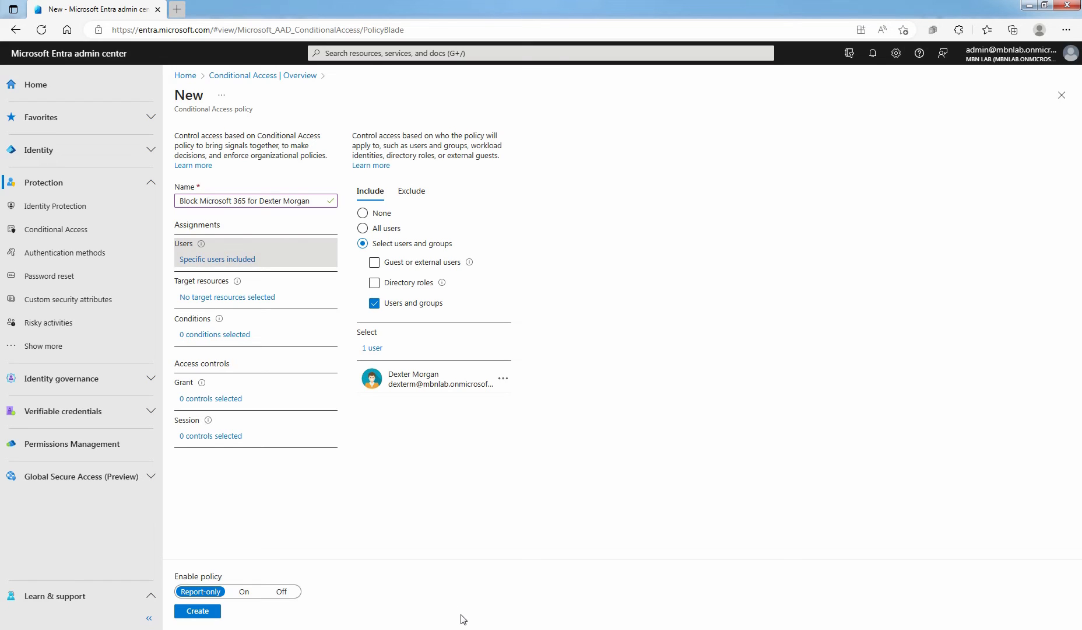
Step: Open the policy's Target resources settings
{"action": "left_click", "coordinate": [225, 299]}
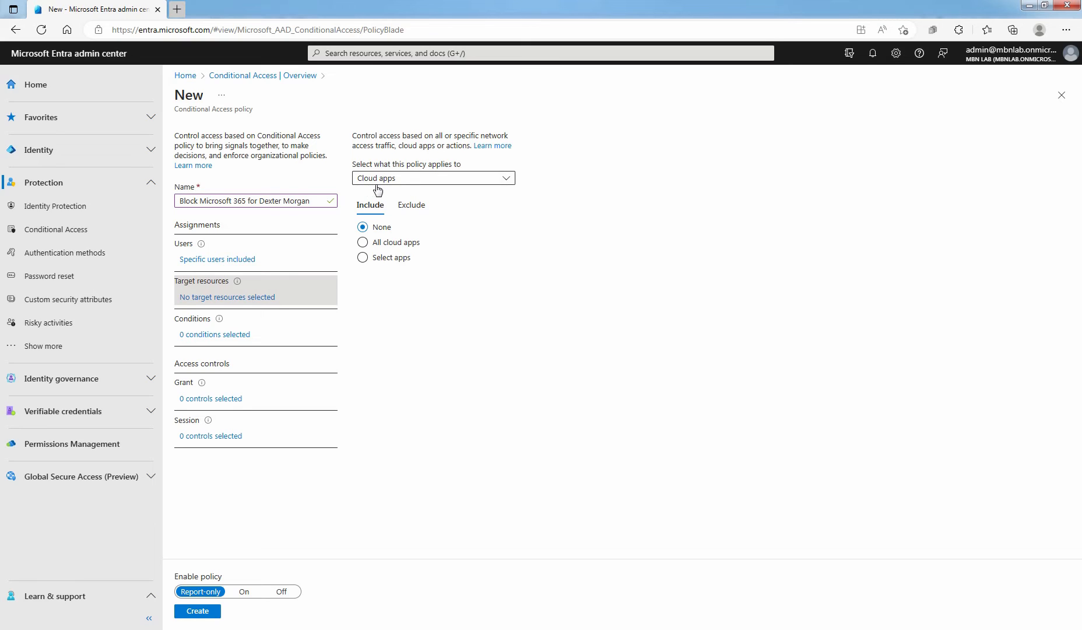
Step: Target the policy at the Office 365 cloud app only
{"action": "left_click", "coordinate": [363, 258]}
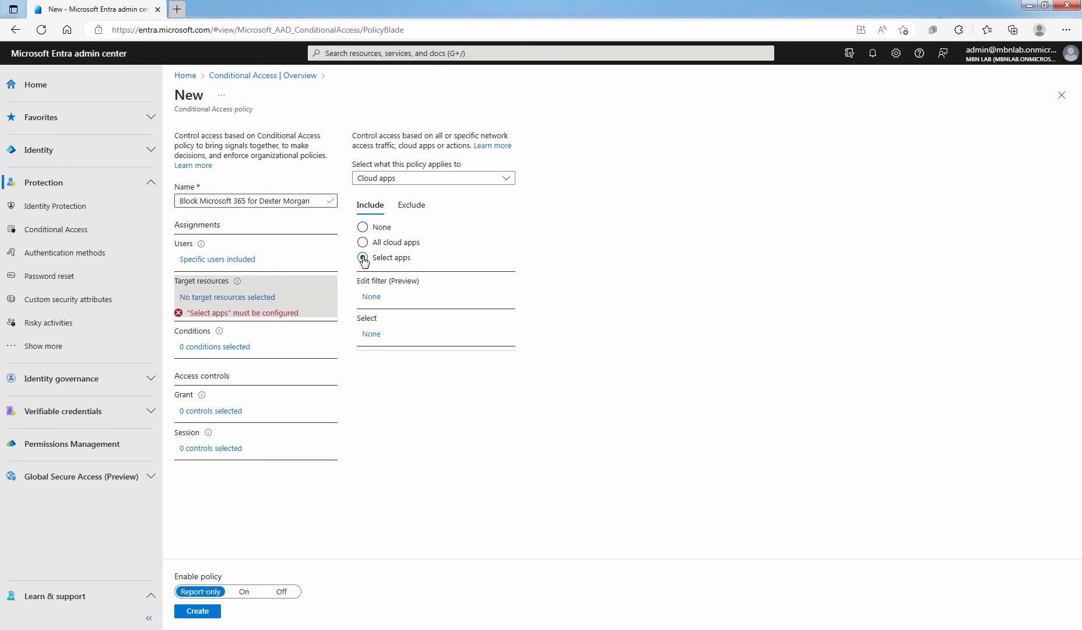
{"action": "left_click", "coordinate": [371, 334]}
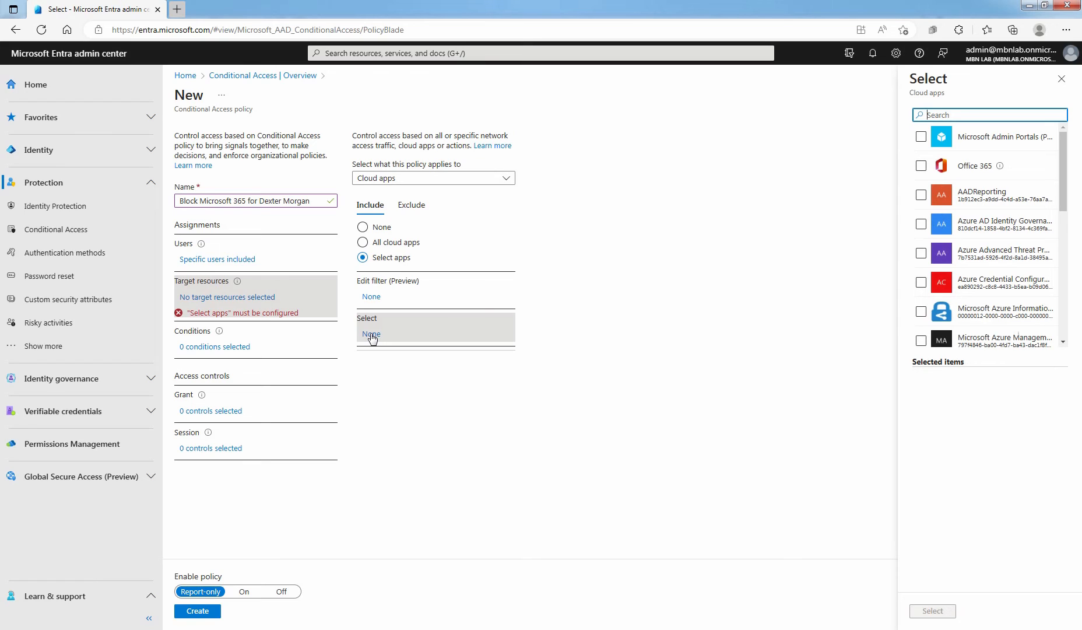
{"action": "left_click", "coordinate": [921, 166]}
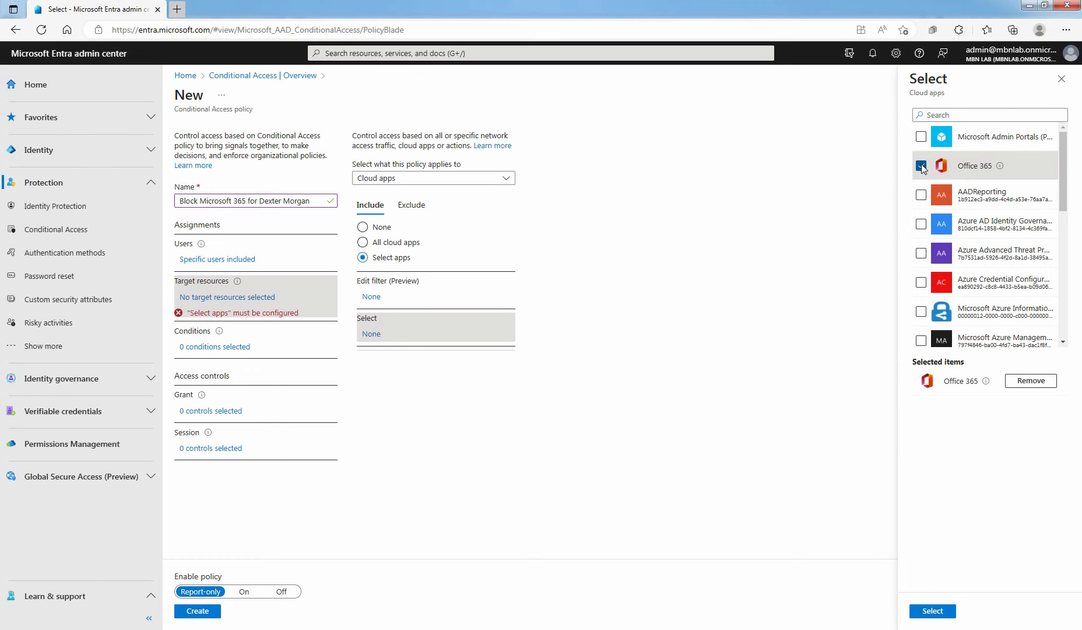
{"action": "left_click", "coordinate": [931, 611]}
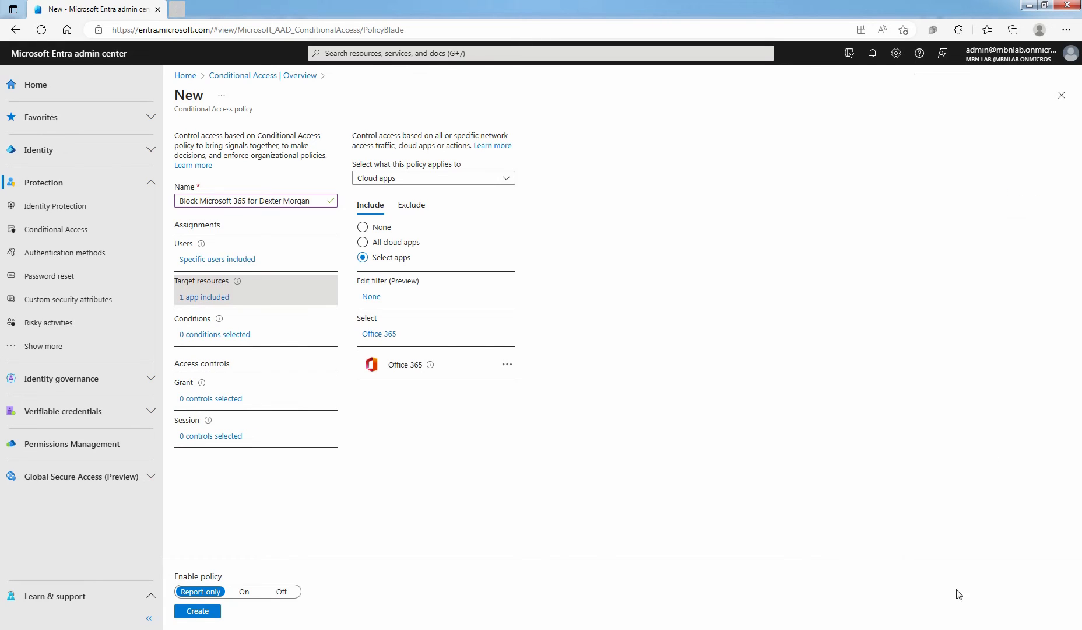
{"action": "left_click", "coordinate": [224, 400]}
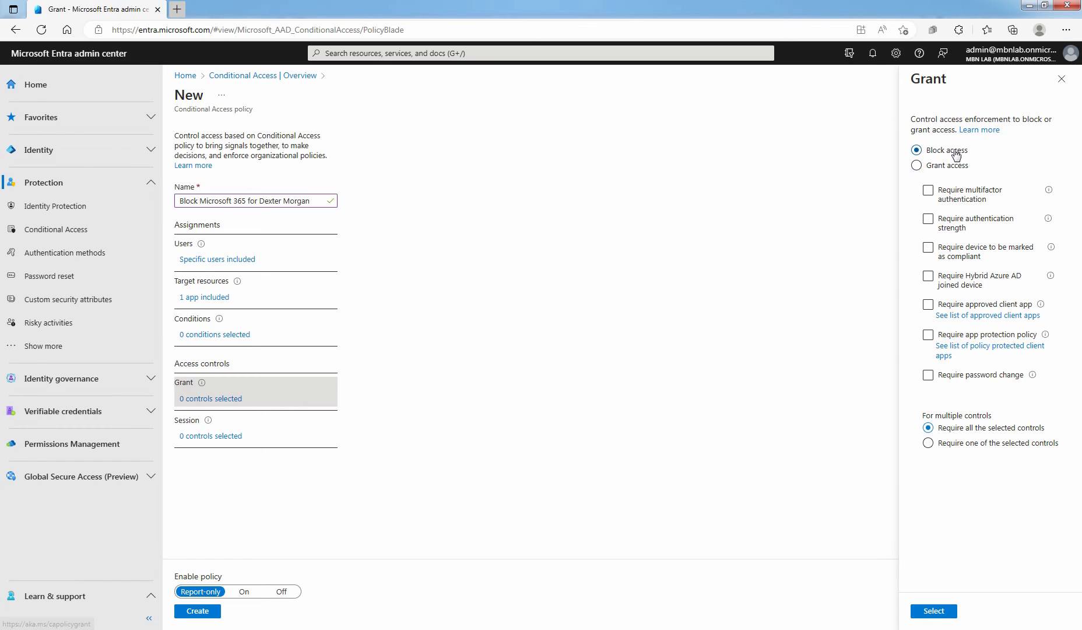
Step: Keep Block access as the grant control, set Enable policy to On, and create the policy
{"action": "left_click", "coordinate": [934, 610]}
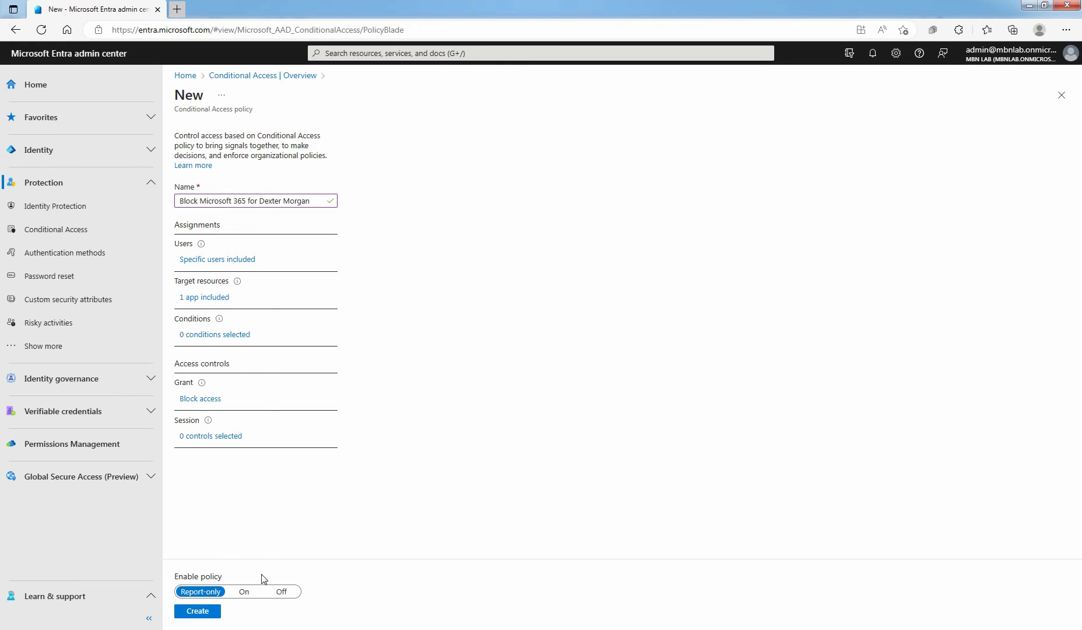
{"action": "left_click", "coordinate": [244, 592]}
{"action": "left_click", "coordinate": [194, 613]}
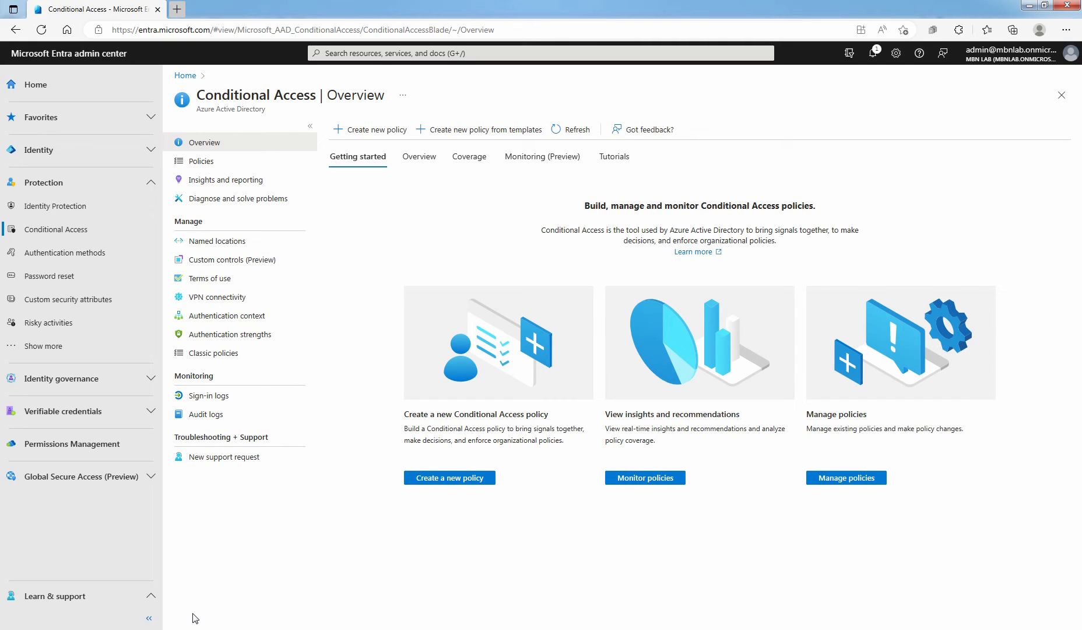
Step: Show the Policies list with the new Microsoft 365 blocking policy in state On
{"action": "left_click", "coordinate": [207, 166]}
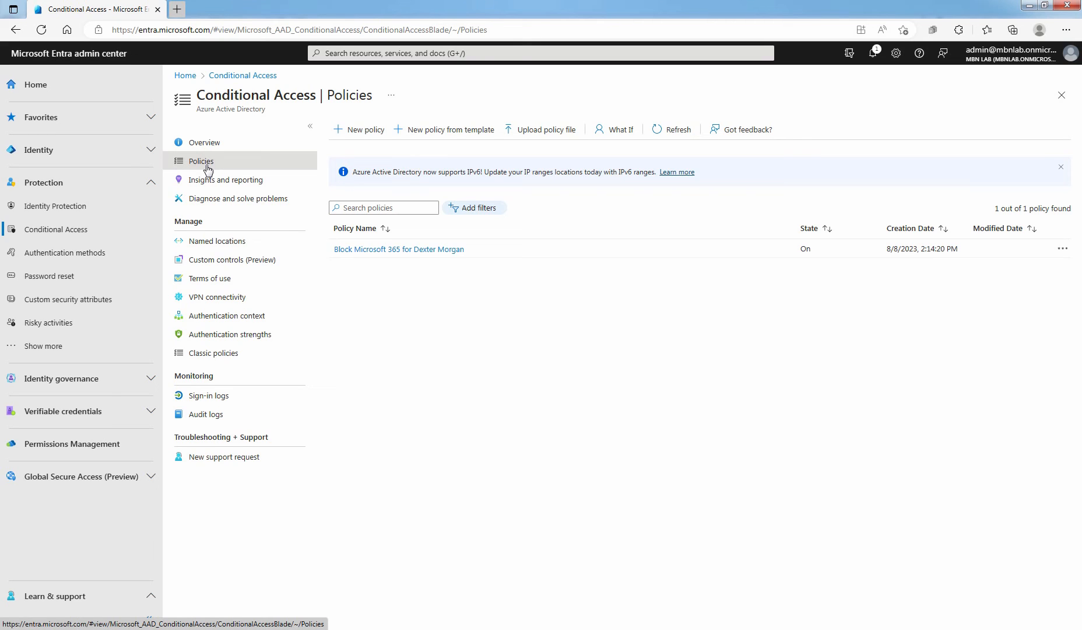
{"action": "left_click", "coordinate": [1066, 29]}
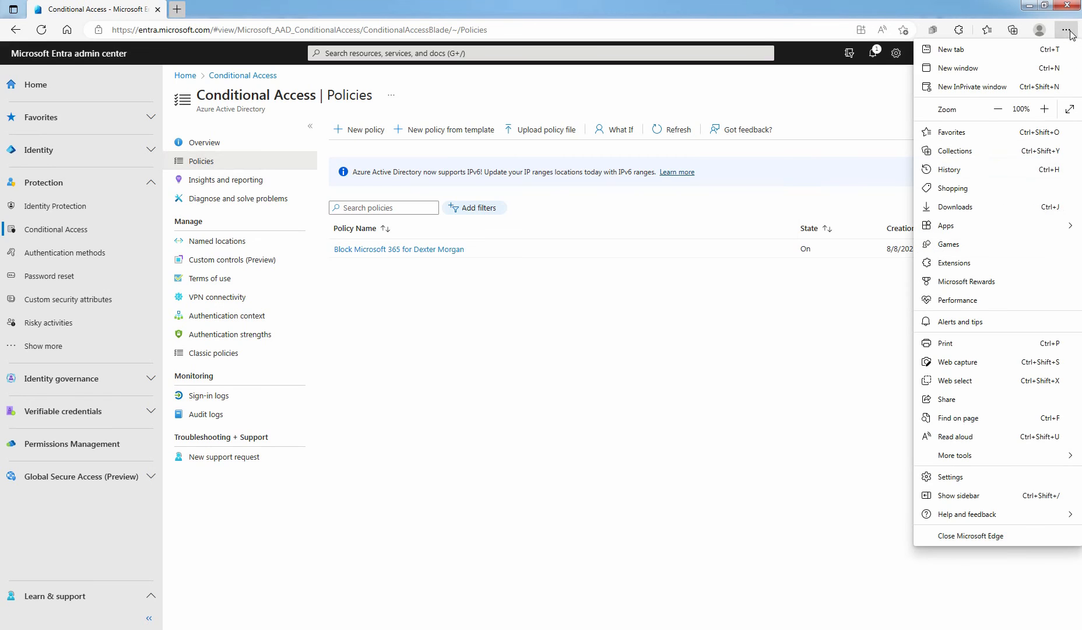
Step: Open a new InPrivate window at microsoft365.com
{"action": "left_click", "coordinate": [972, 87]}
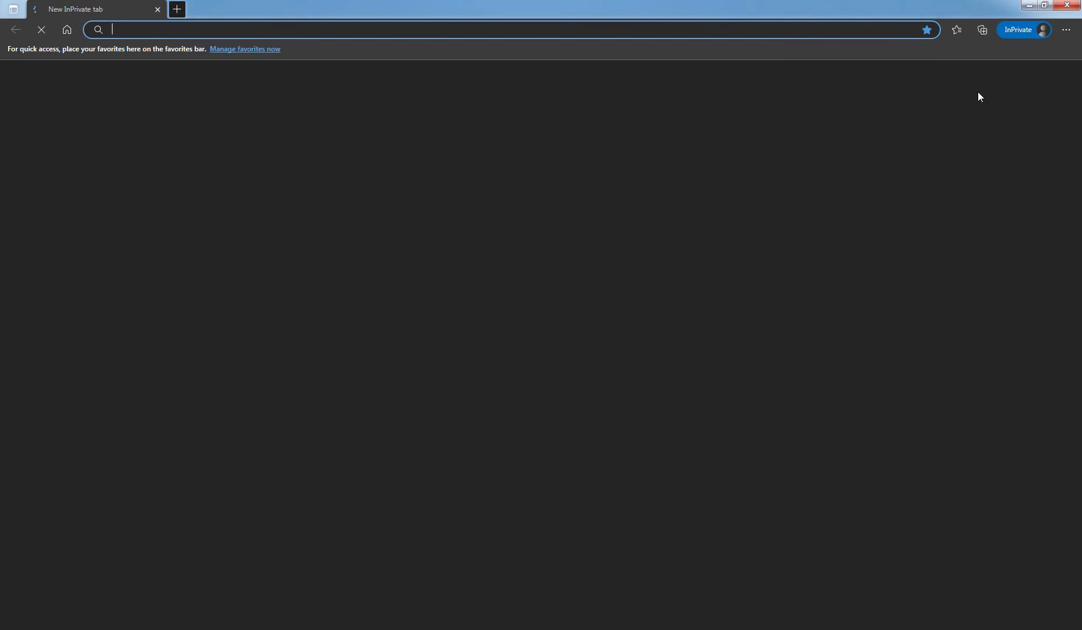
{"action": "type", "text": "microsoft365.com"}
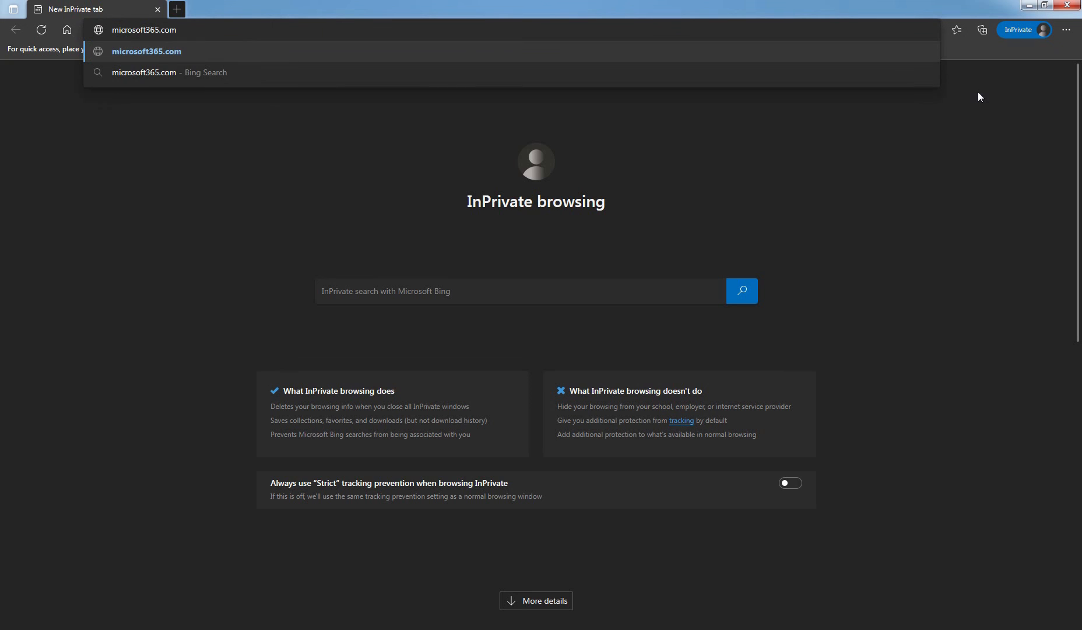
{"action": "key", "text": "Return"}
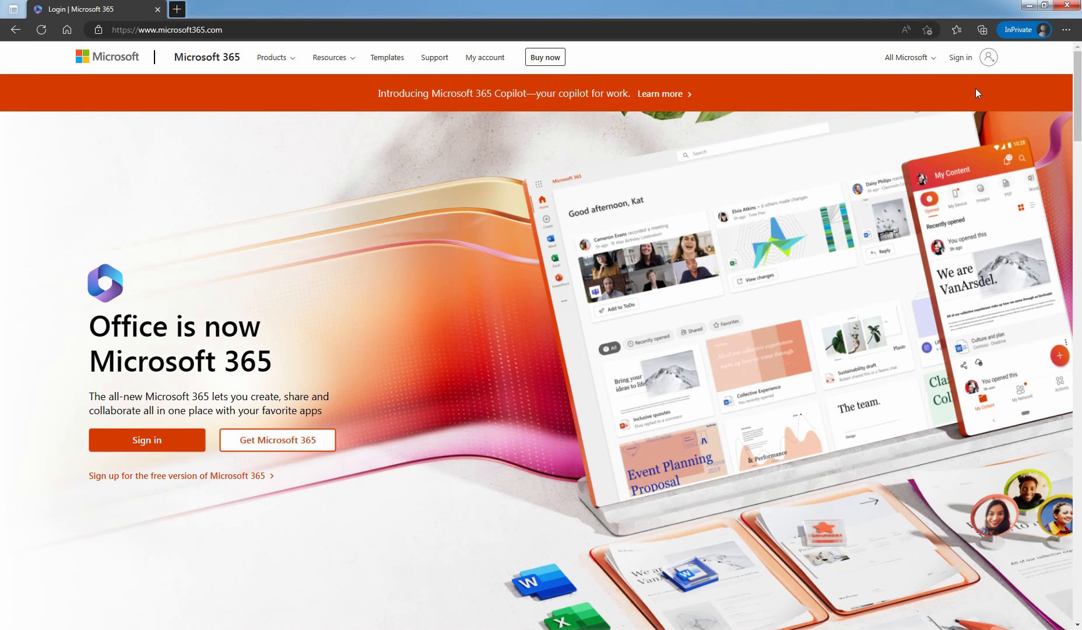
Step: Sign in as the blocked test user with account name and password
{"action": "left_click", "coordinate": [963, 59]}
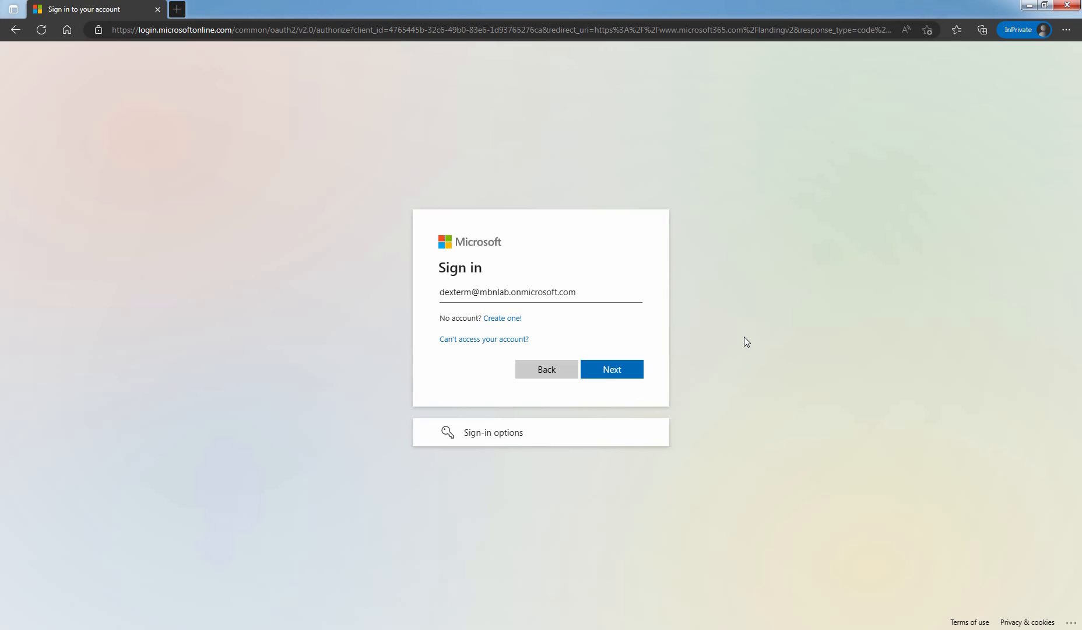
{"action": "left_click", "coordinate": [611, 372]}
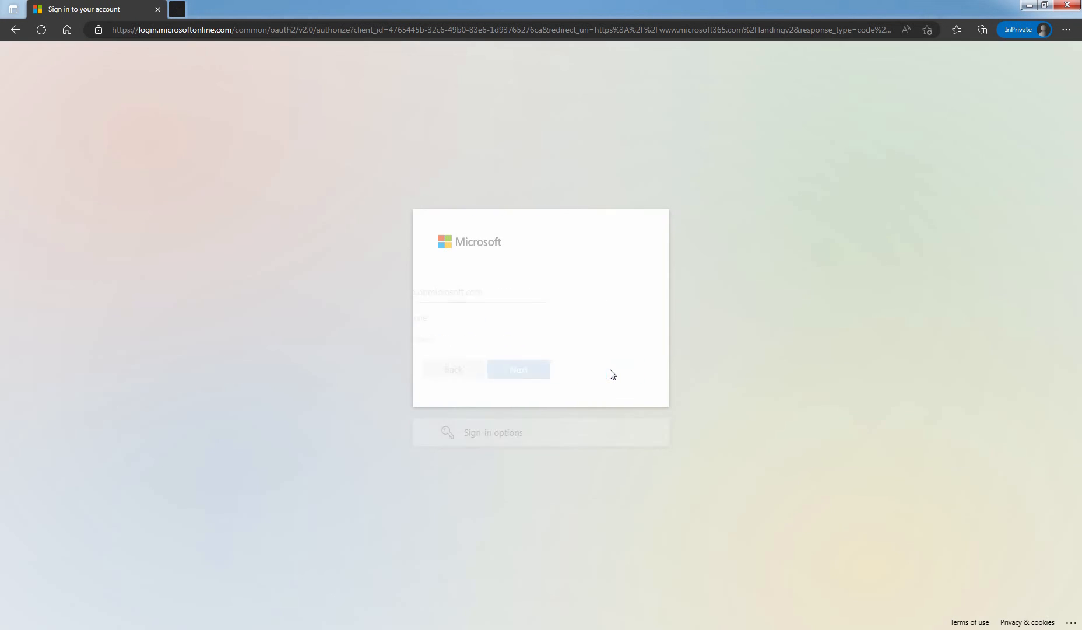
{"action": "type", "text": "********"}
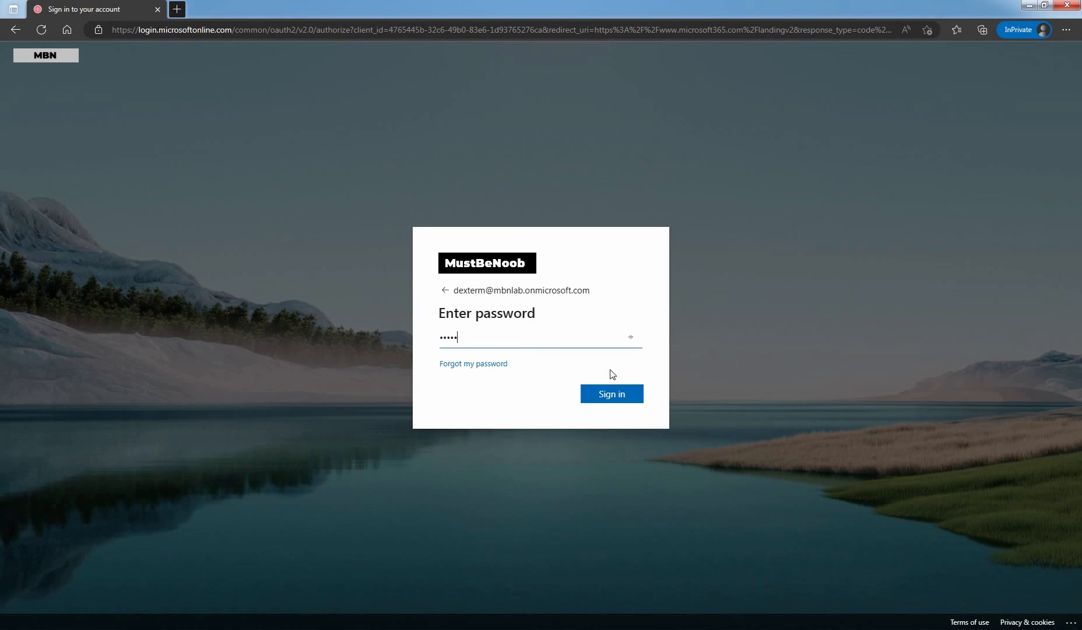
{"action": "left_click", "coordinate": [610, 398]}
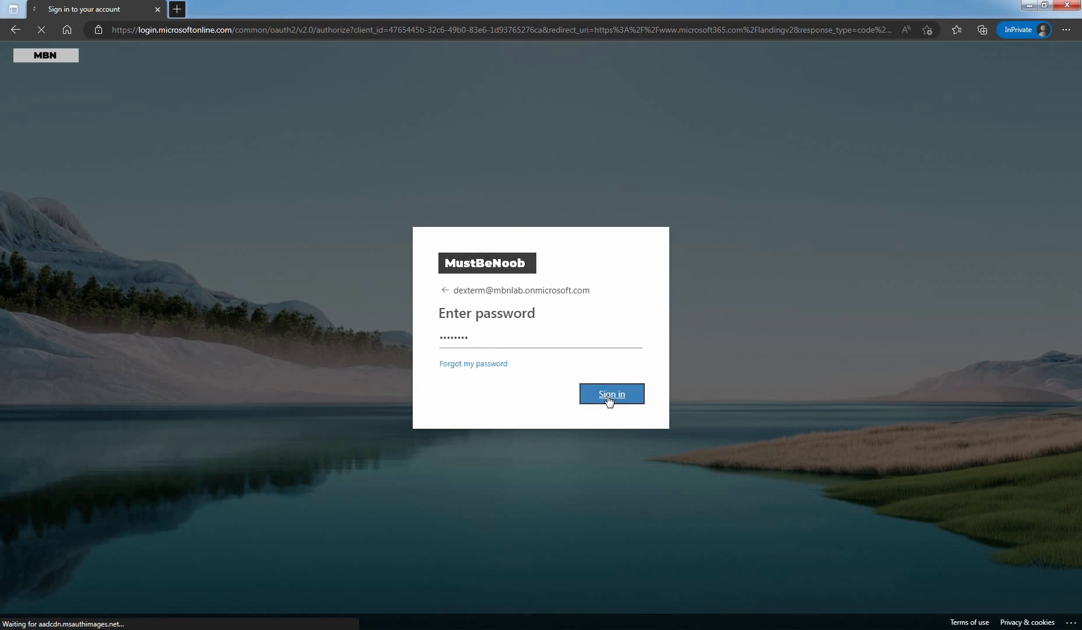